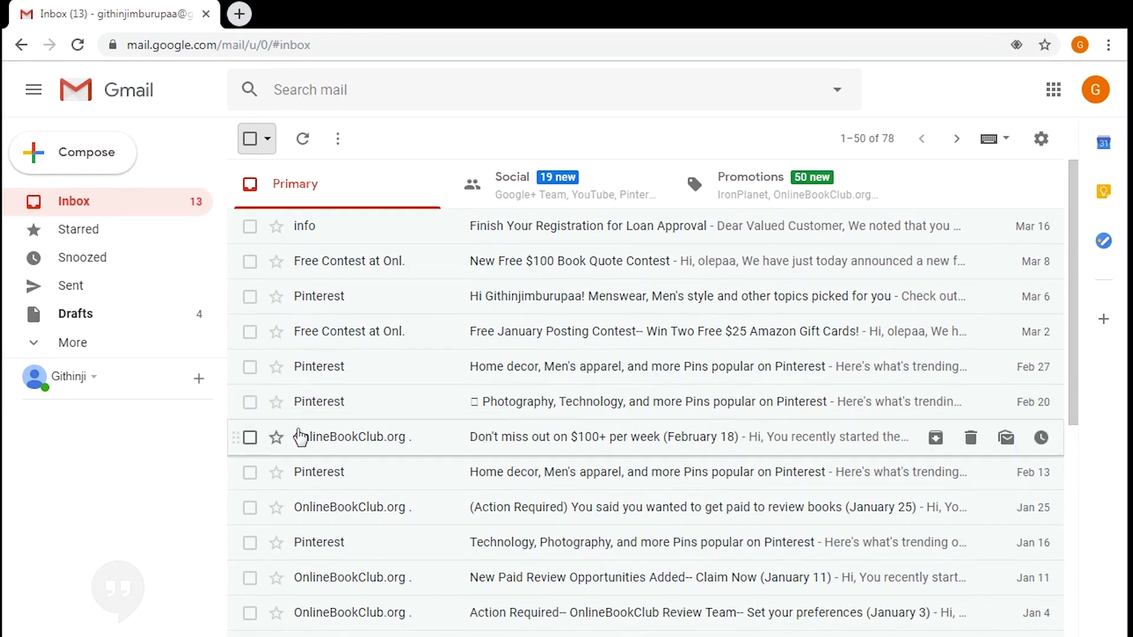
Compose a message to two contacts picked from the autocomplete suggestions, then close it as a draft
{"action": "left_click", "coordinate": [85, 151]}
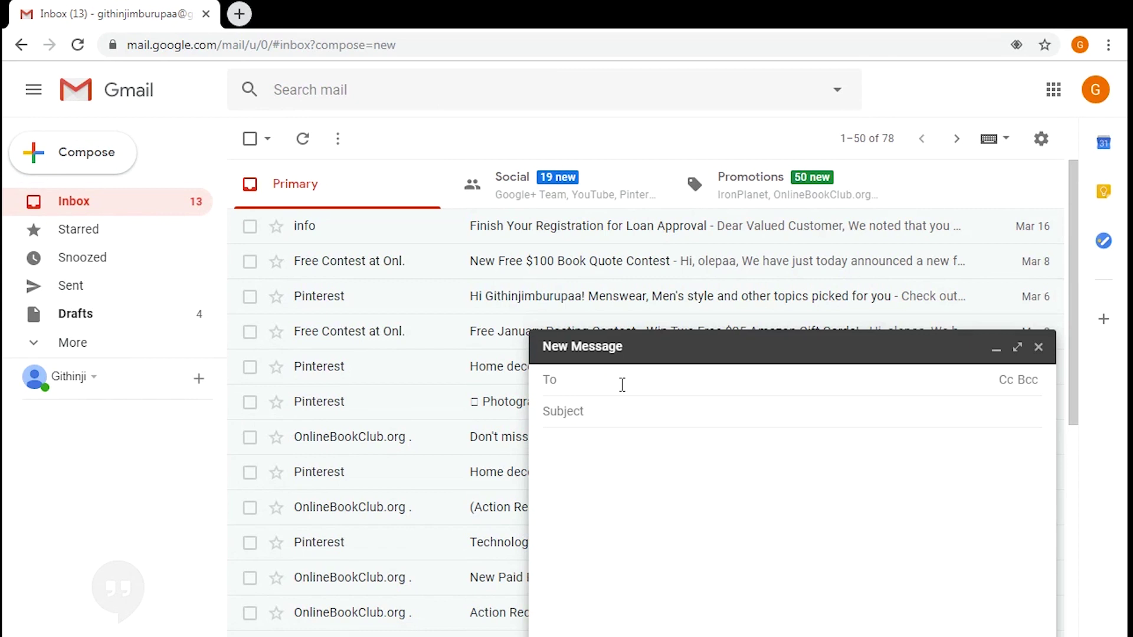
{"action": "type", "text": "amo"}
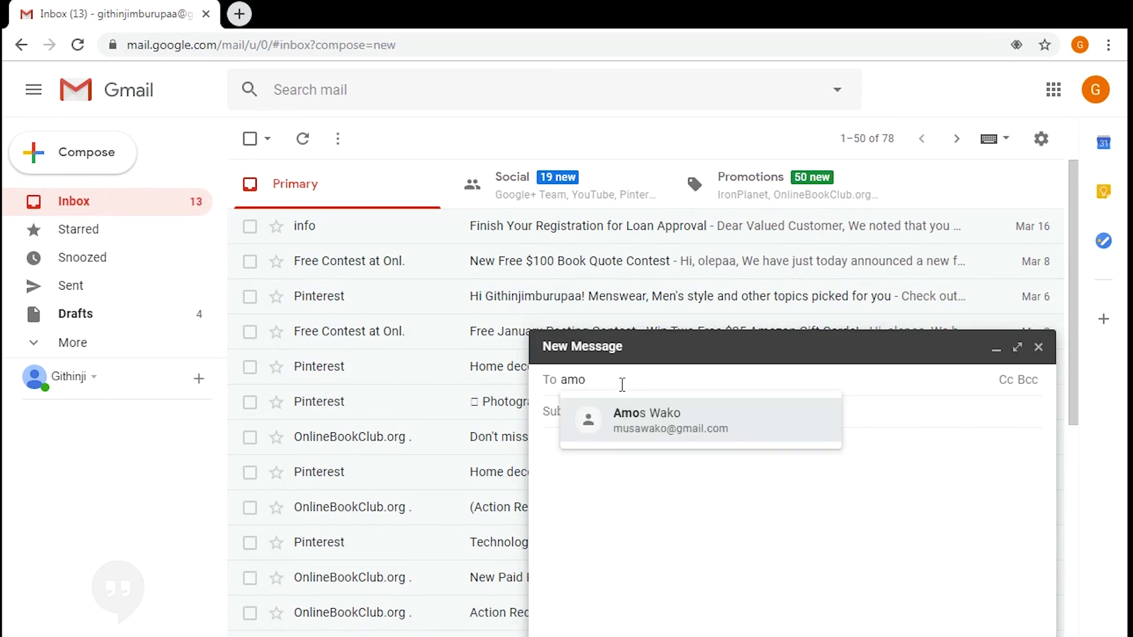
{"action": "left_click", "coordinate": [689, 426]}
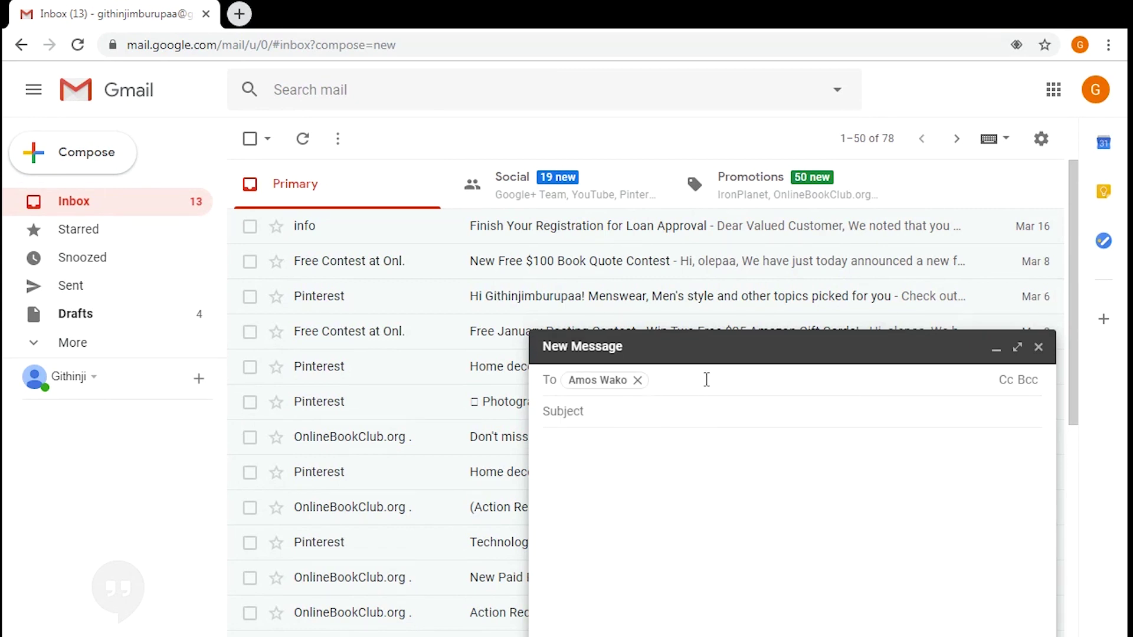
{"action": "type", "text": "abi"}
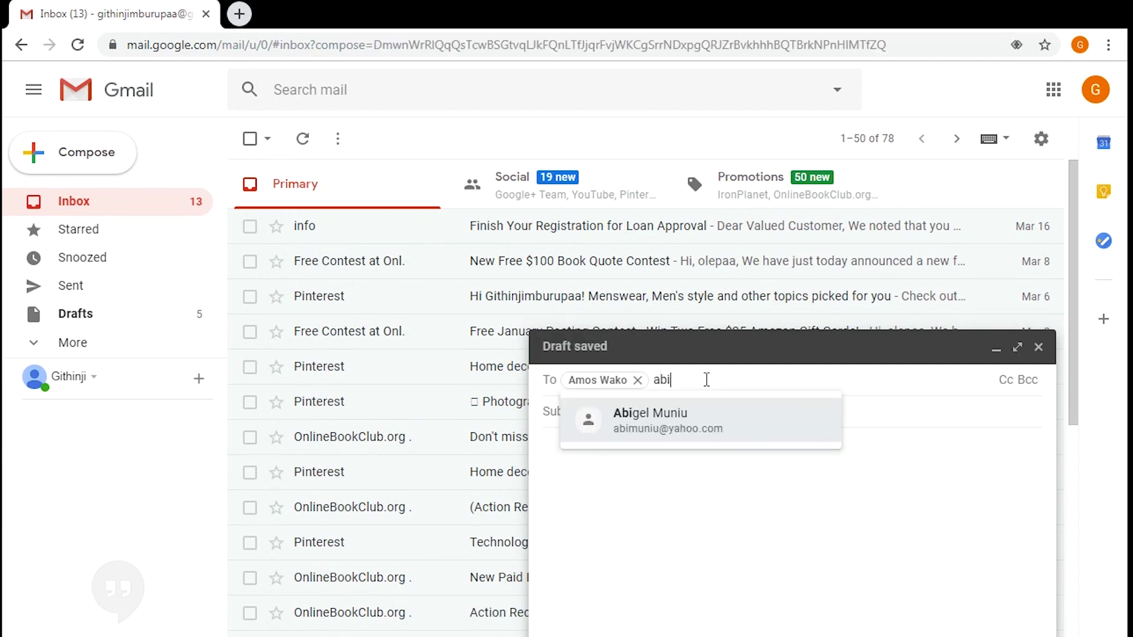
{"action": "left_click", "coordinate": [761, 420]}
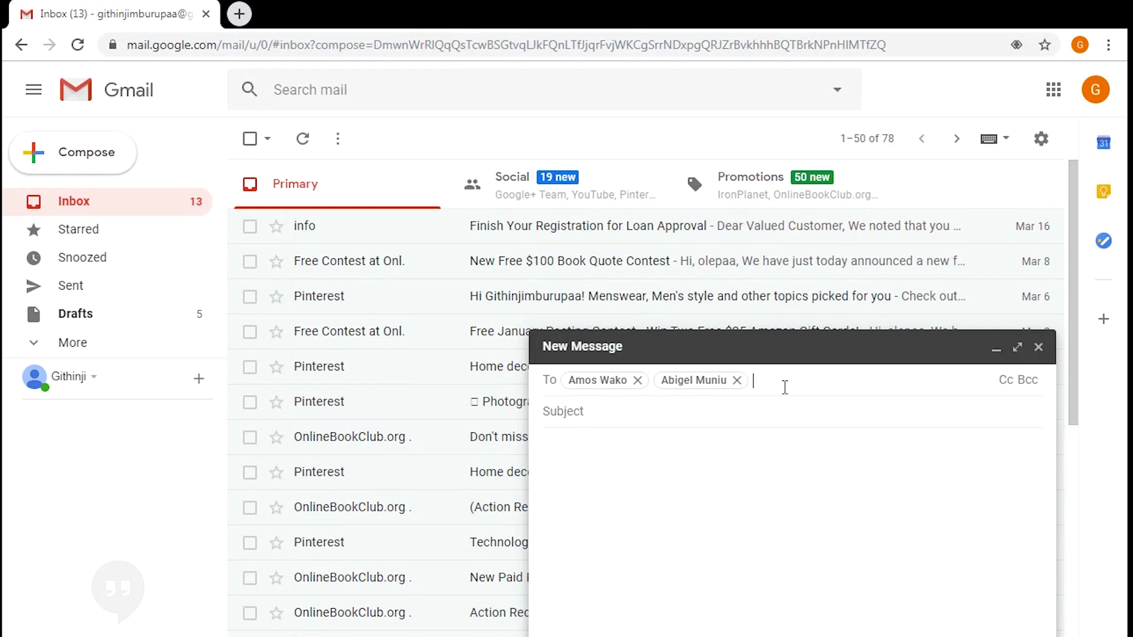
{"action": "key", "text": "Escape"}
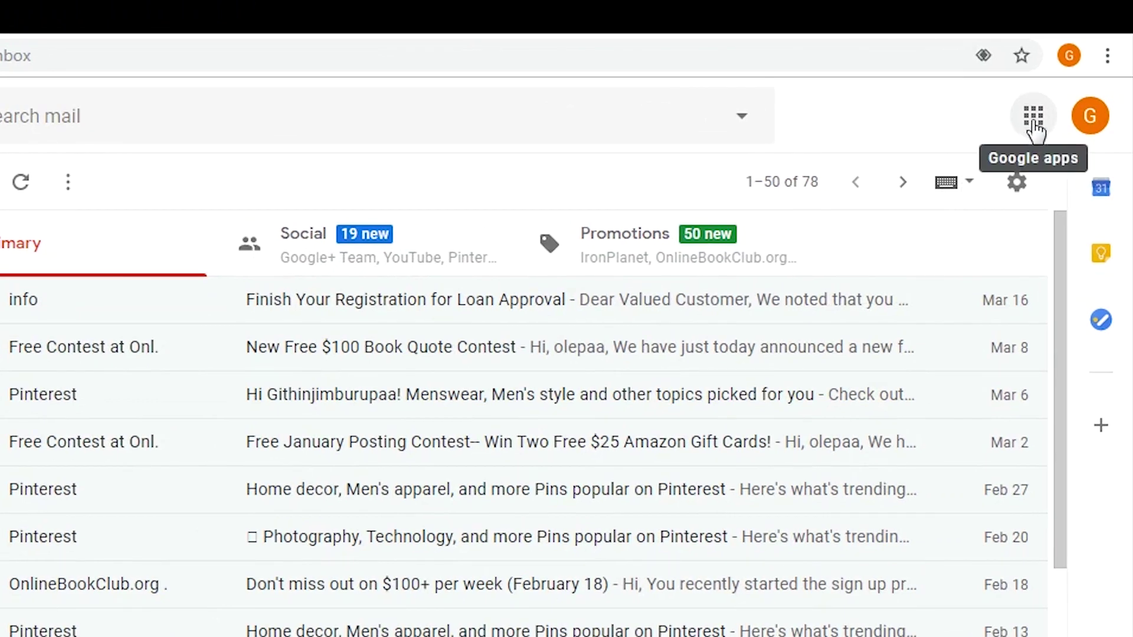
Open the Google apps grid to get to Contacts
{"action": "left_click", "coordinate": [1034, 124]}
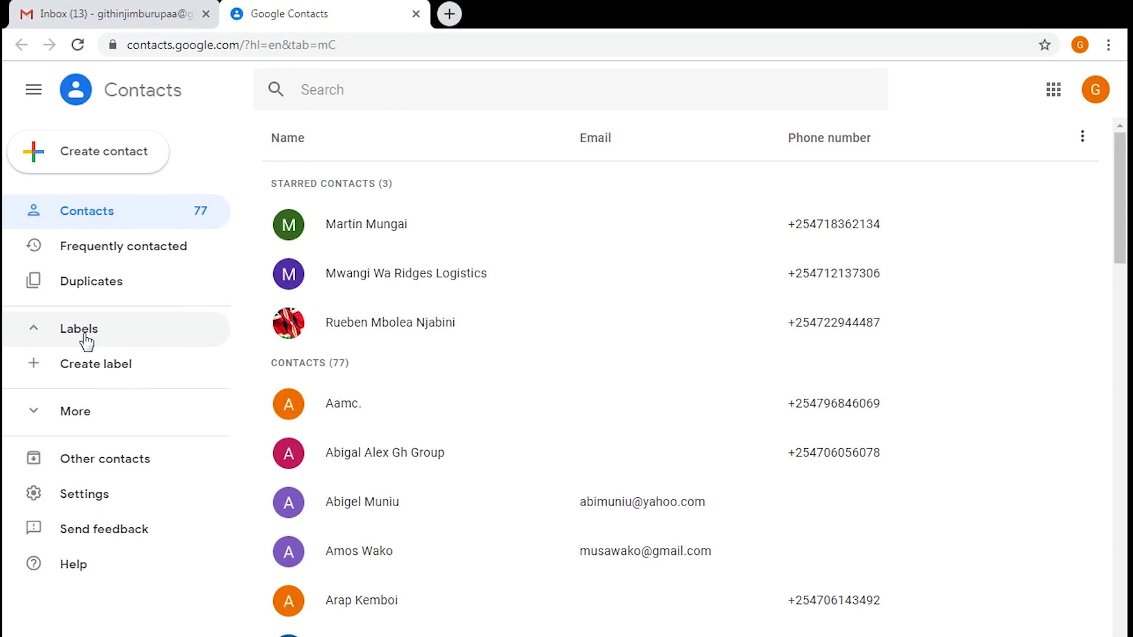
Create a contact label named 'IT Class' and open its still-empty label page
{"action": "left_click", "coordinate": [72, 371]}
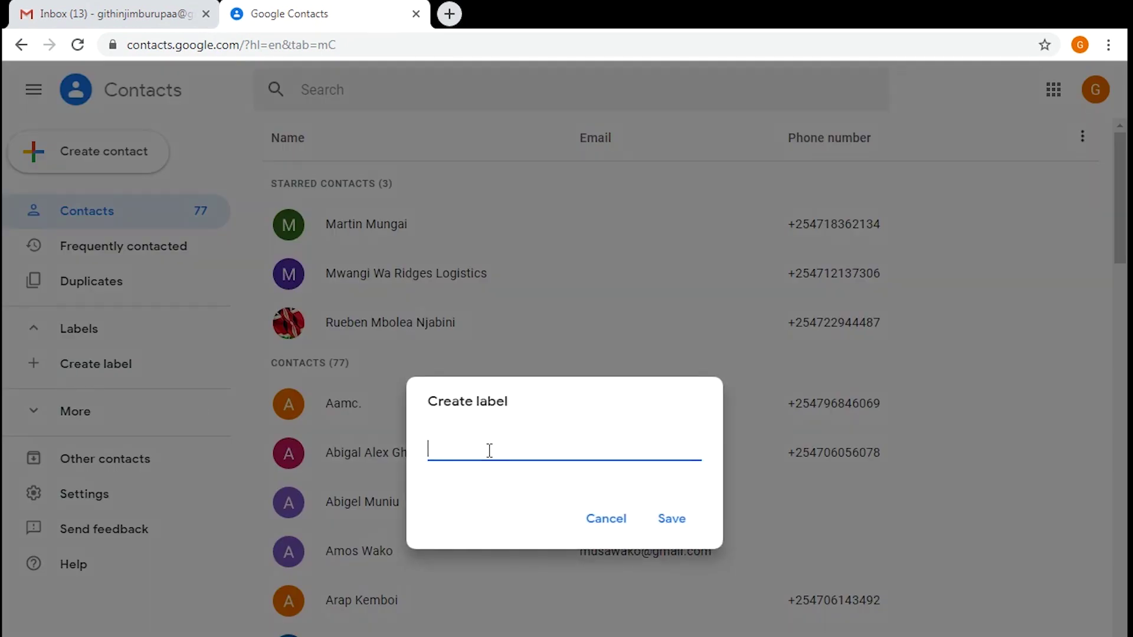
{"action": "type", "text": "IT Class"}
{"action": "left_click", "coordinate": [679, 525]}
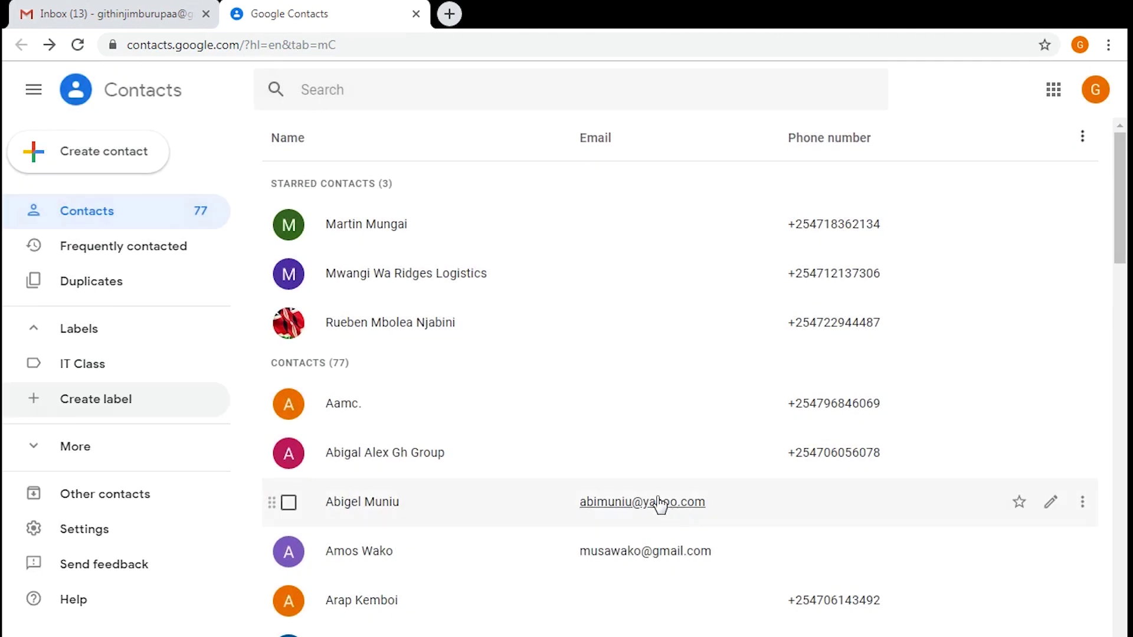
{"action": "scroll", "coordinate": [684, 528], "scroll_direction": "down", "scroll_amount": 3}
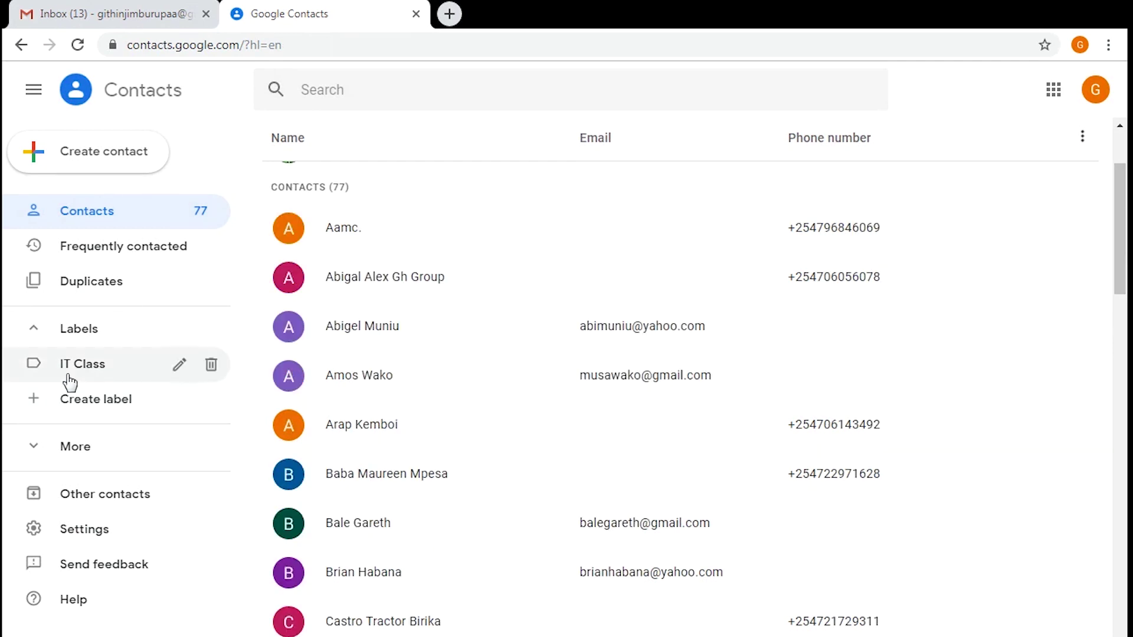
{"action": "left_click", "coordinate": [114, 373]}
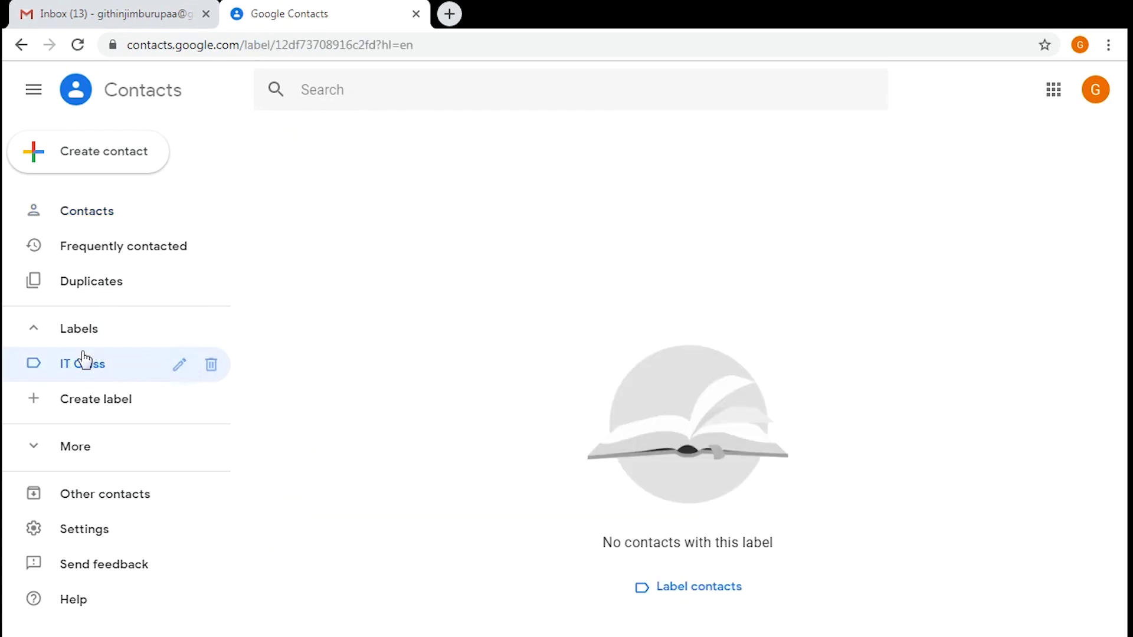
Tag one contact with IT Class from its More actions menu, then check the label's single member
{"action": "left_click", "coordinate": [87, 213]}
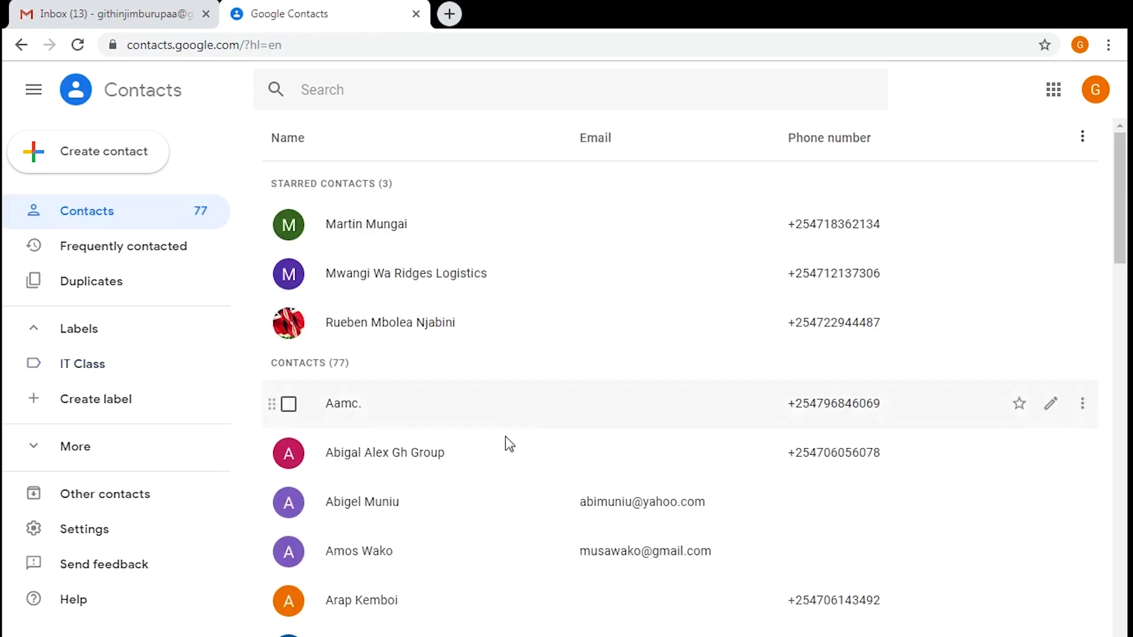
{"action": "scroll", "coordinate": [504, 454], "scroll_direction": "down", "scroll_amount": 3}
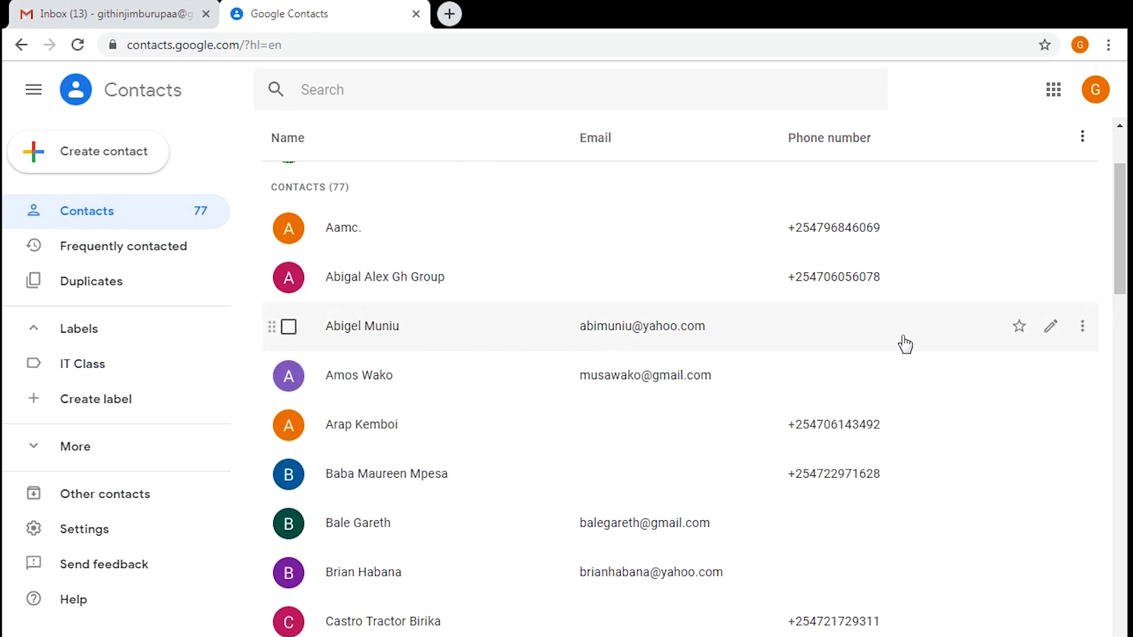
{"action": "left_click", "coordinate": [1084, 331]}
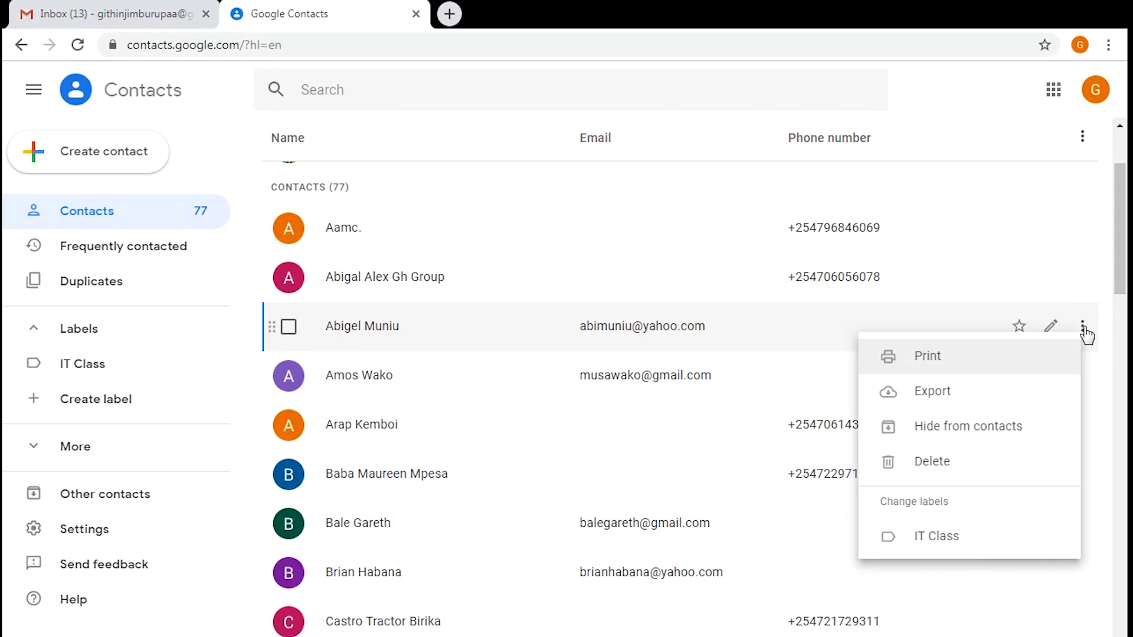
{"action": "left_click", "coordinate": [988, 548]}
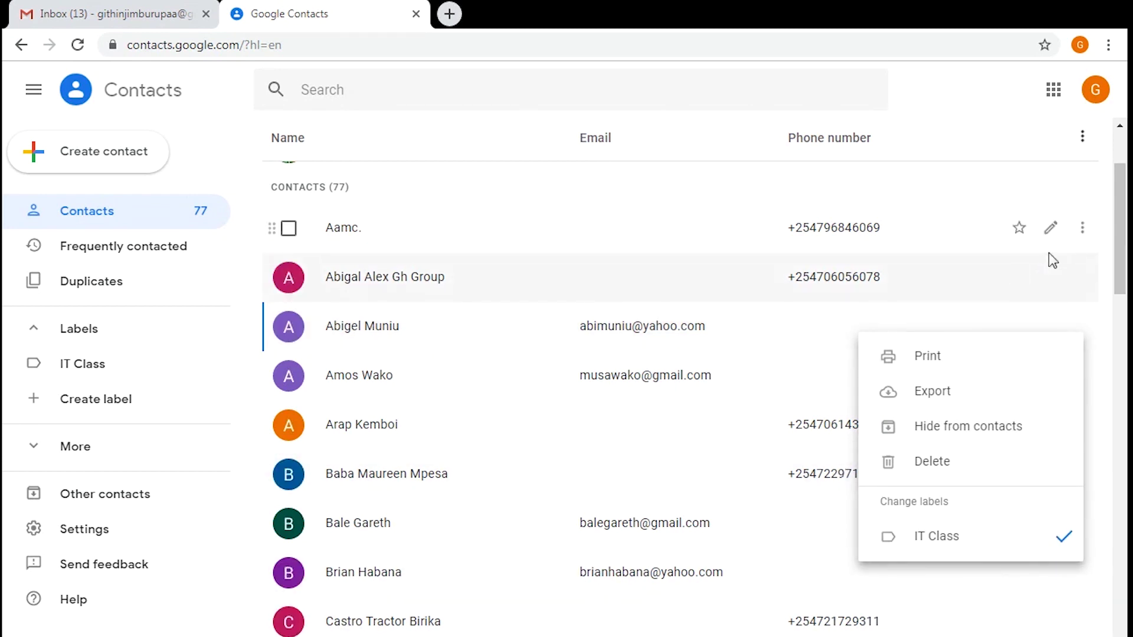
{"action": "left_click", "coordinate": [79, 372]}
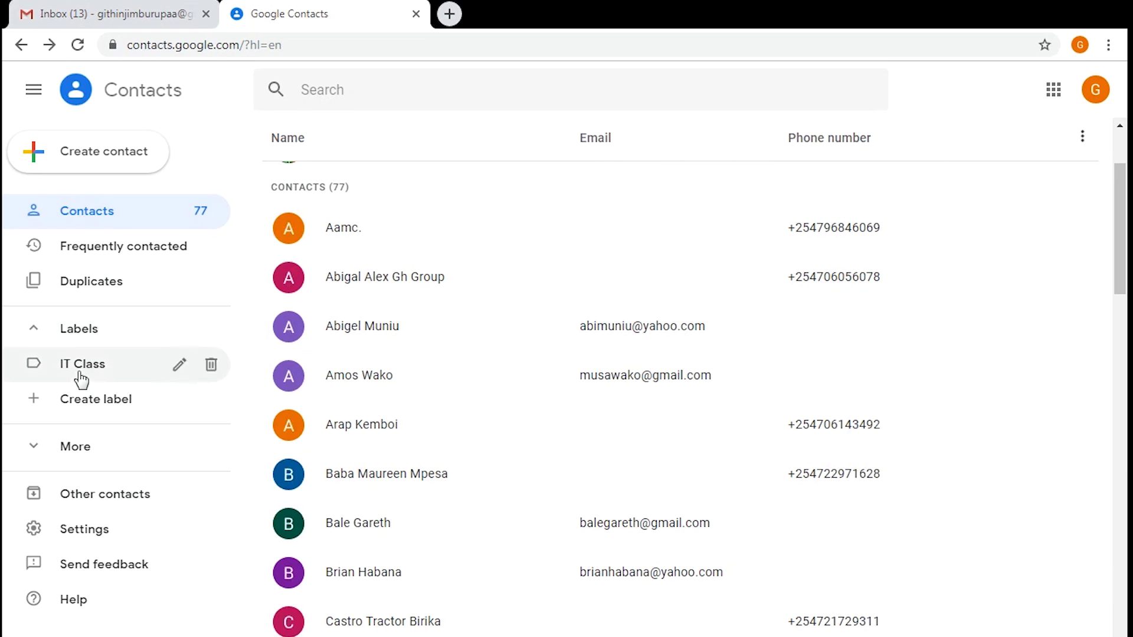
{"action": "left_click", "coordinate": [82, 377]}
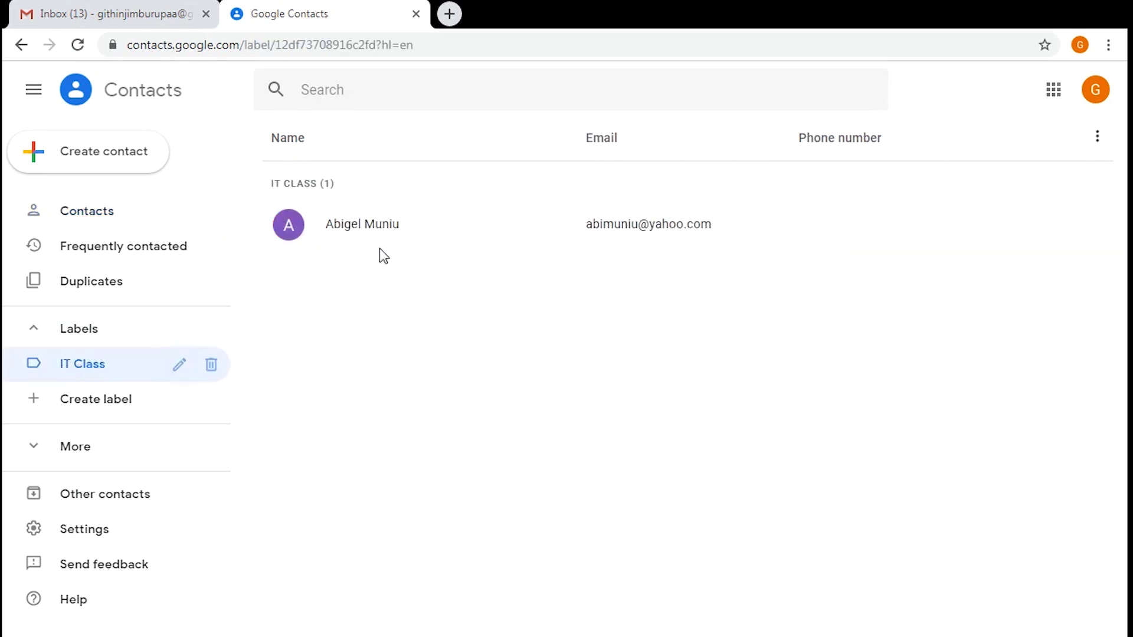
Select further contacts, apply IT Class via Manage labels, and confirm the label now lists four members
{"action": "left_click", "coordinate": [90, 213]}
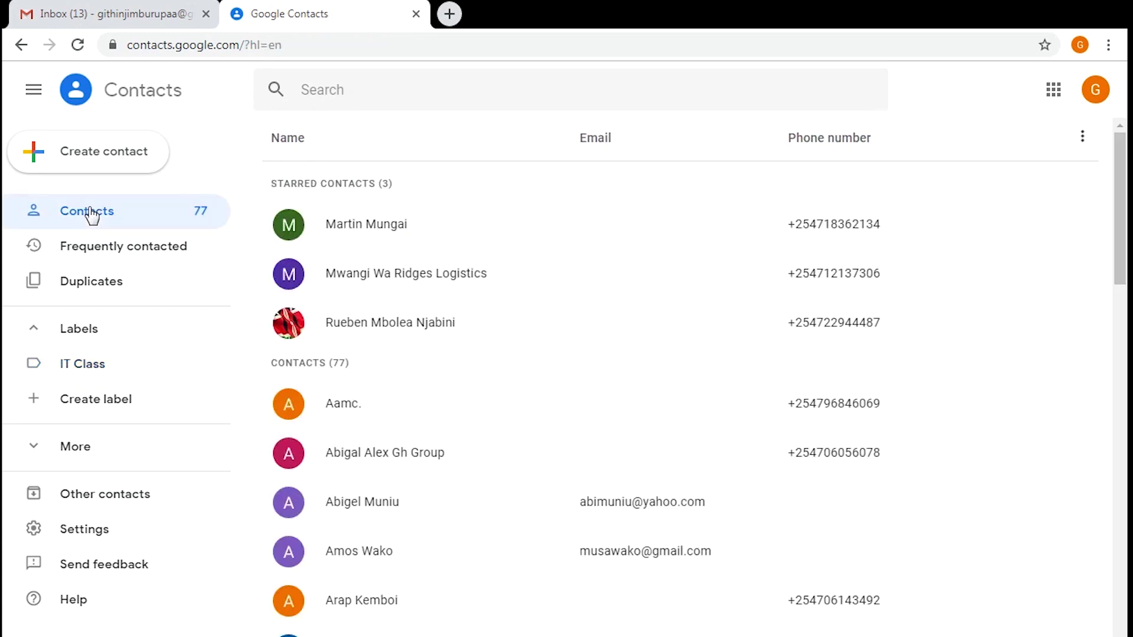
{"action": "scroll", "coordinate": [616, 443], "scroll_direction": "down", "scroll_amount": 3}
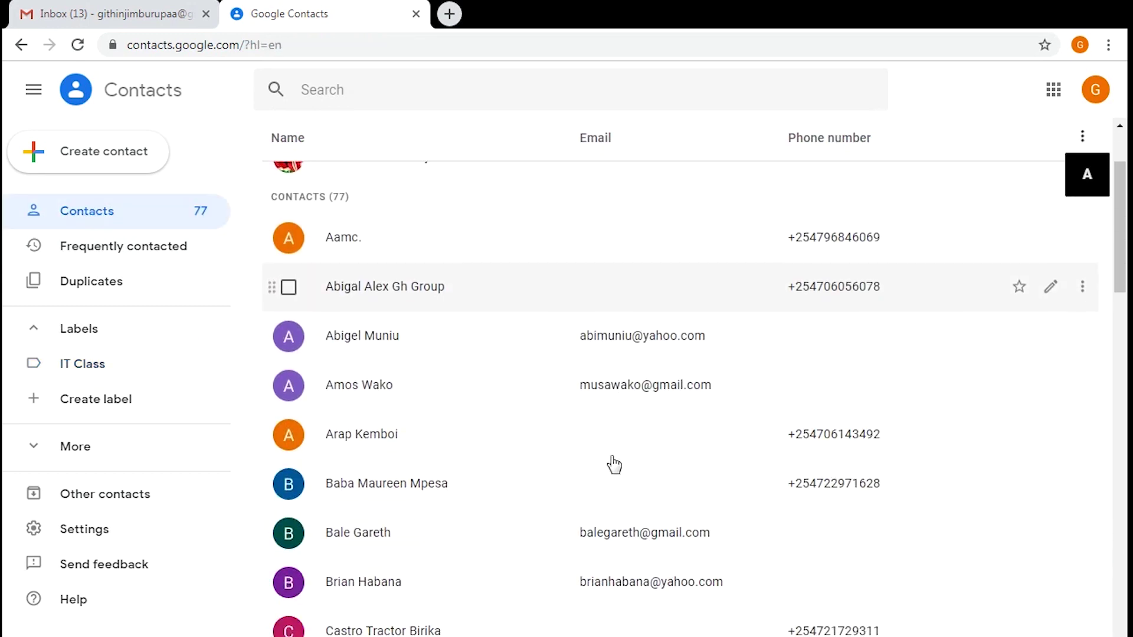
{"action": "left_click", "coordinate": [294, 381]}
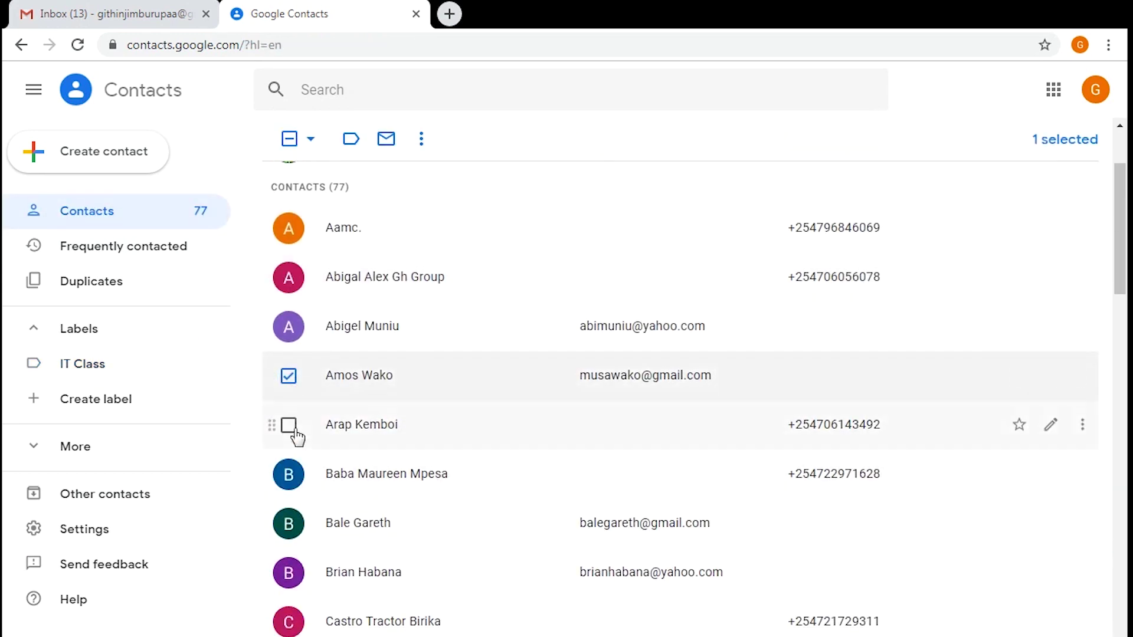
{"action": "left_click", "coordinate": [288, 528]}
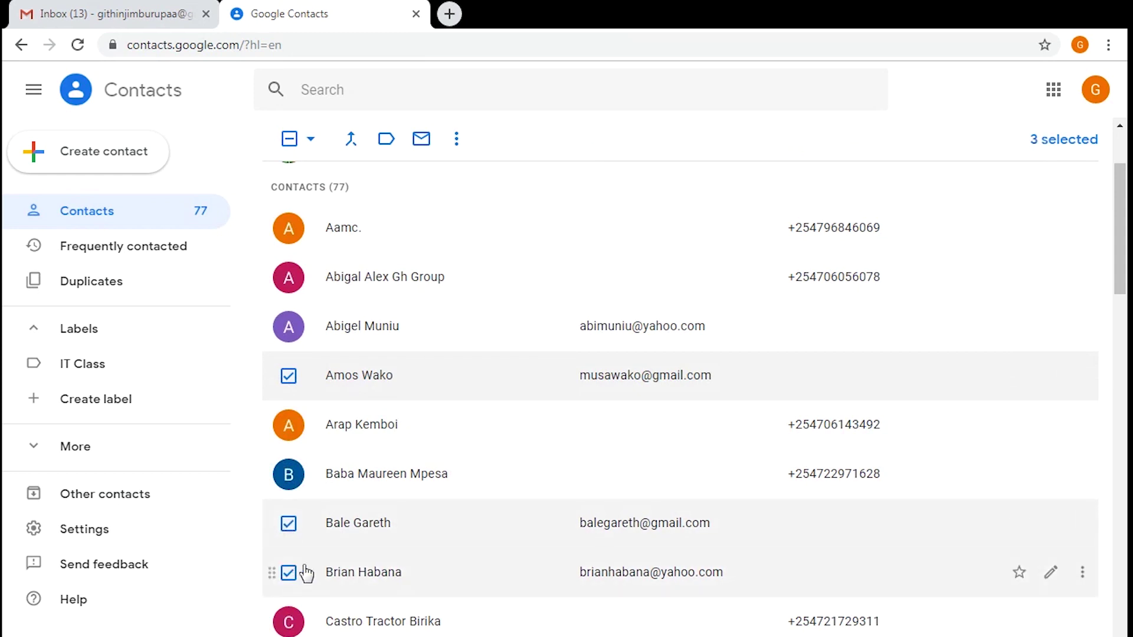
{"action": "left_click", "coordinate": [387, 140]}
{"action": "scroll", "coordinate": [443, 188], "scroll_direction": "up", "scroll_amount": 3}
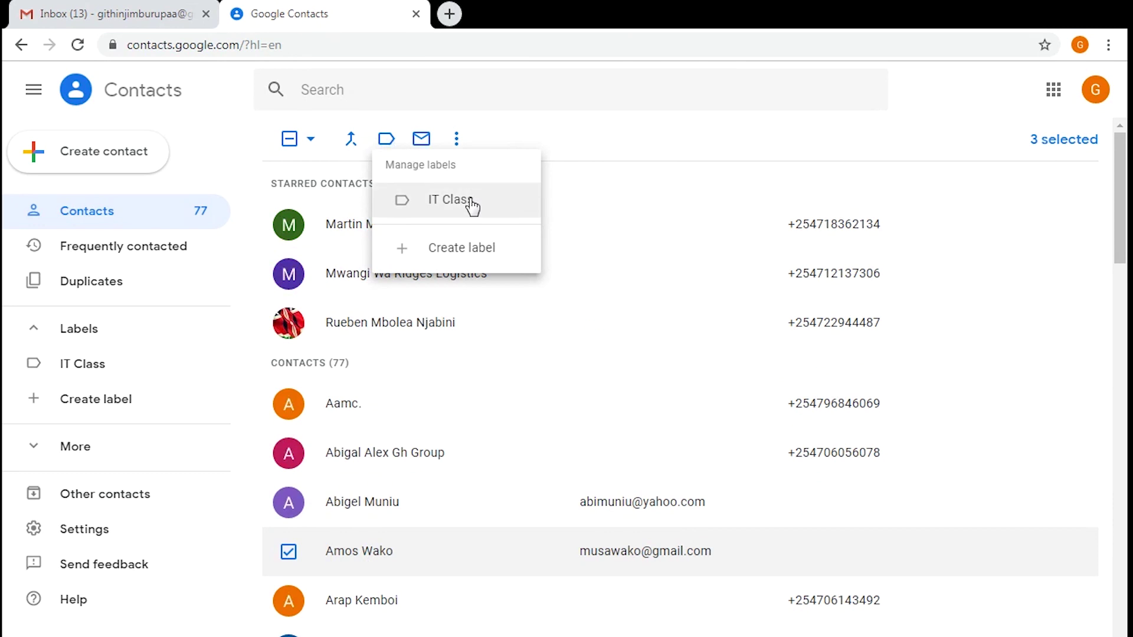
{"action": "left_click", "coordinate": [505, 209]}
{"action": "left_click", "coordinate": [443, 253]}
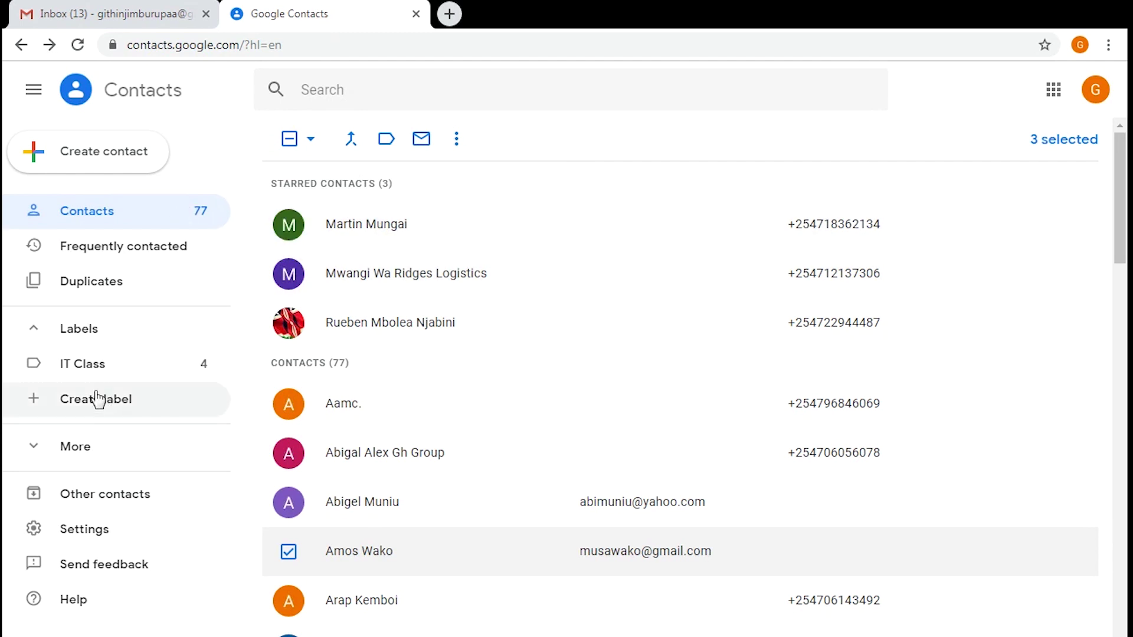
{"action": "left_click", "coordinate": [92, 366]}
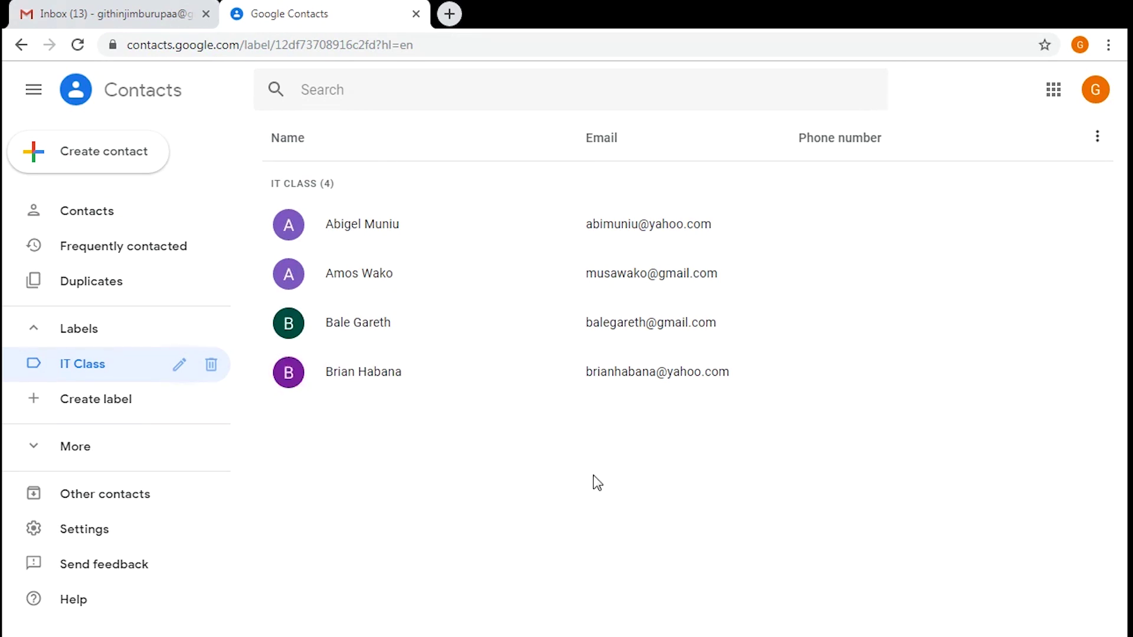
Compose a Gmail message addressed to 'IT Class', filling in its four members as recipients
{"action": "left_click", "coordinate": [94, 17]}
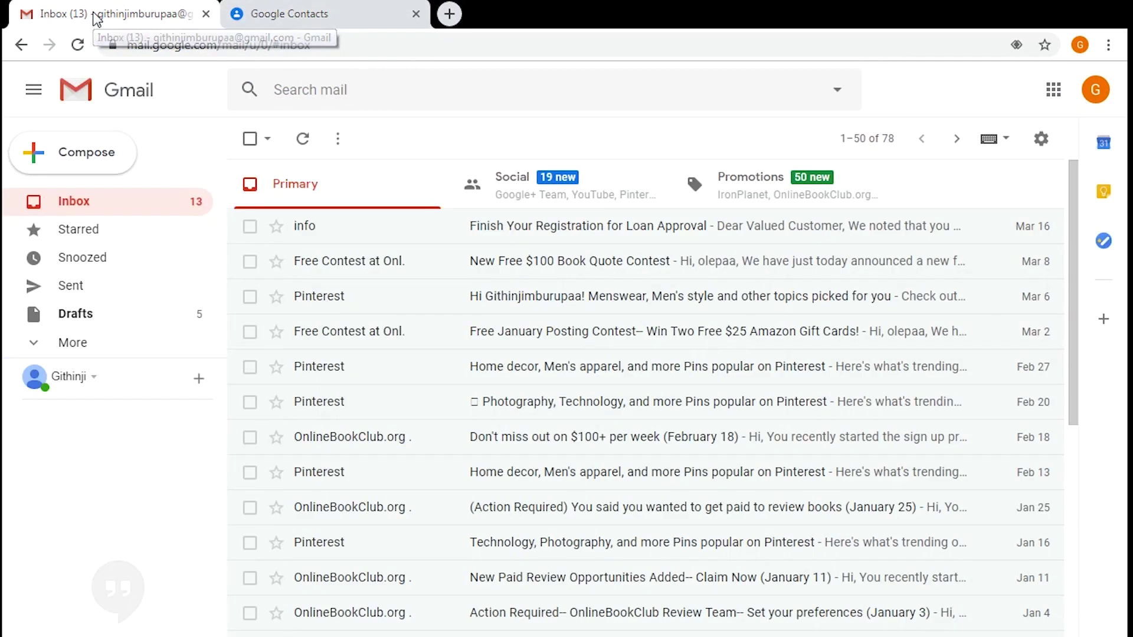
{"action": "left_click", "coordinate": [75, 168]}
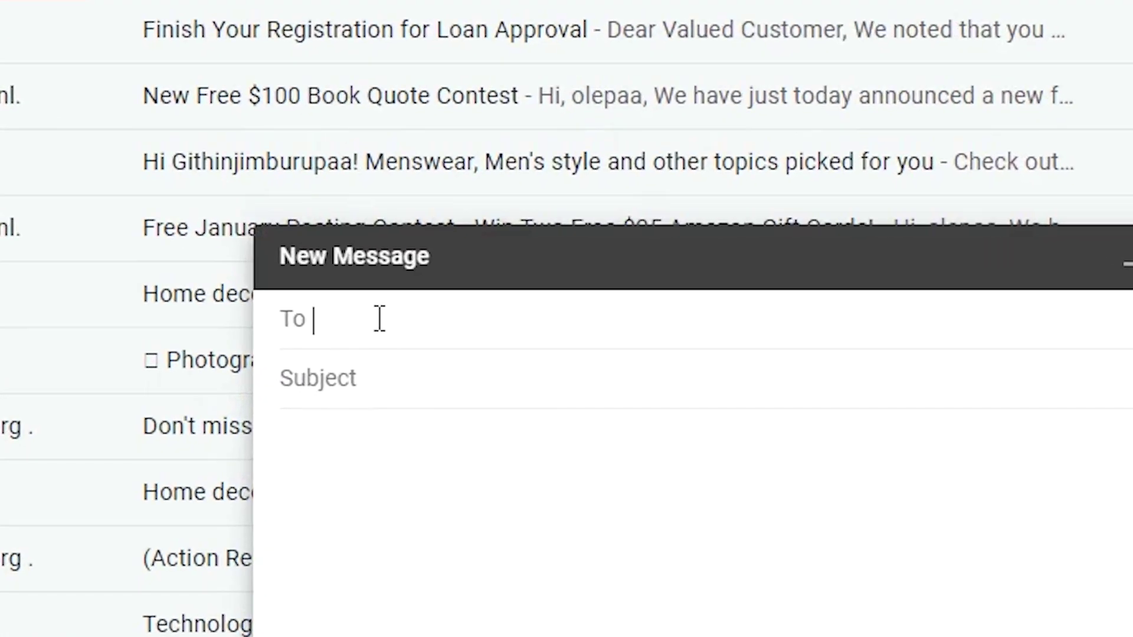
{"action": "type", "text": "I"}
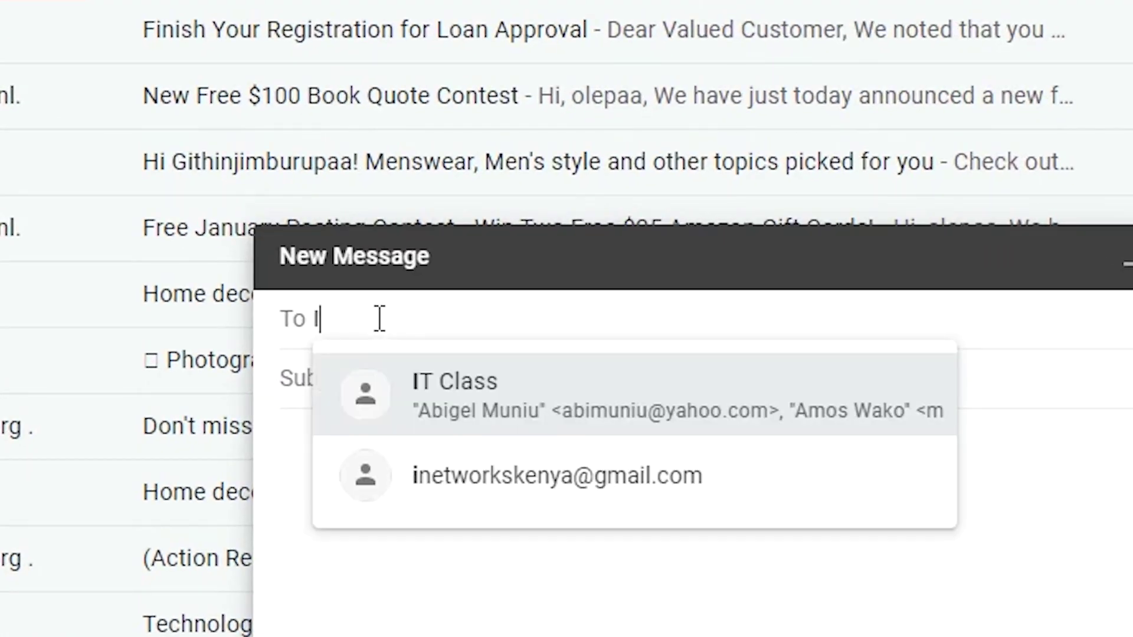
{"action": "type", "text": "T"}
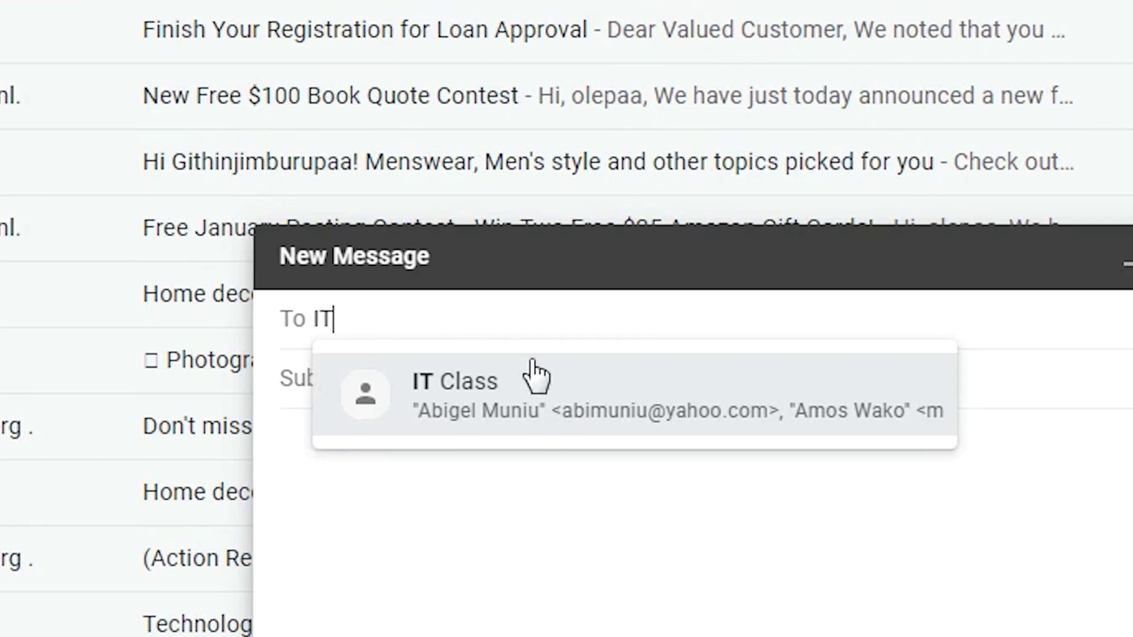
{"action": "left_click", "coordinate": [566, 407]}
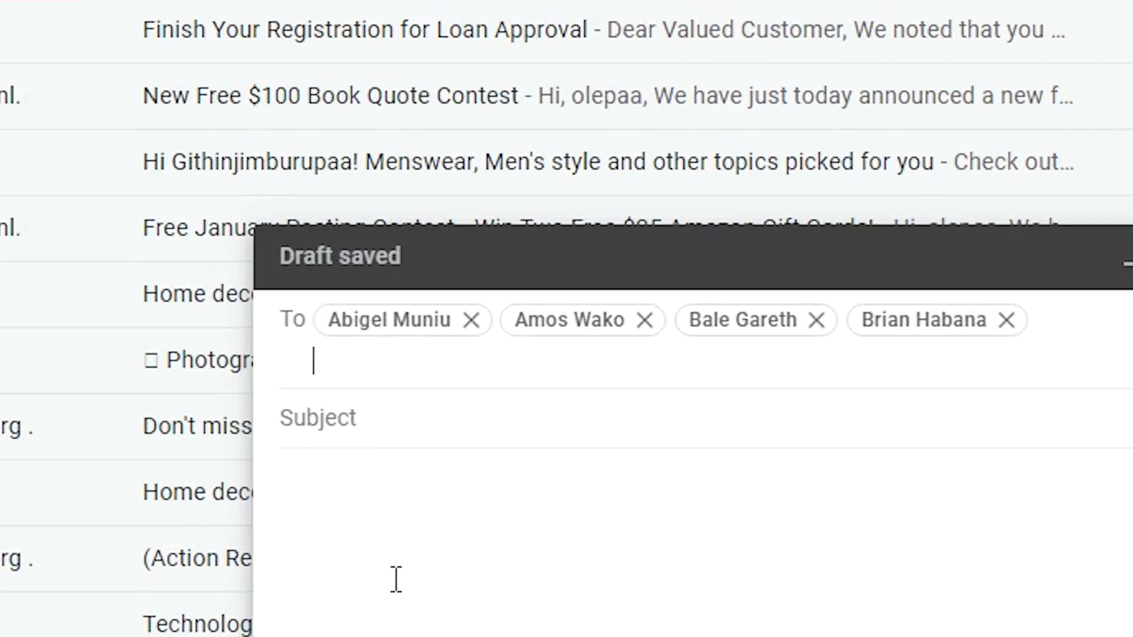
{"action": "left_click", "coordinate": [429, 431]}
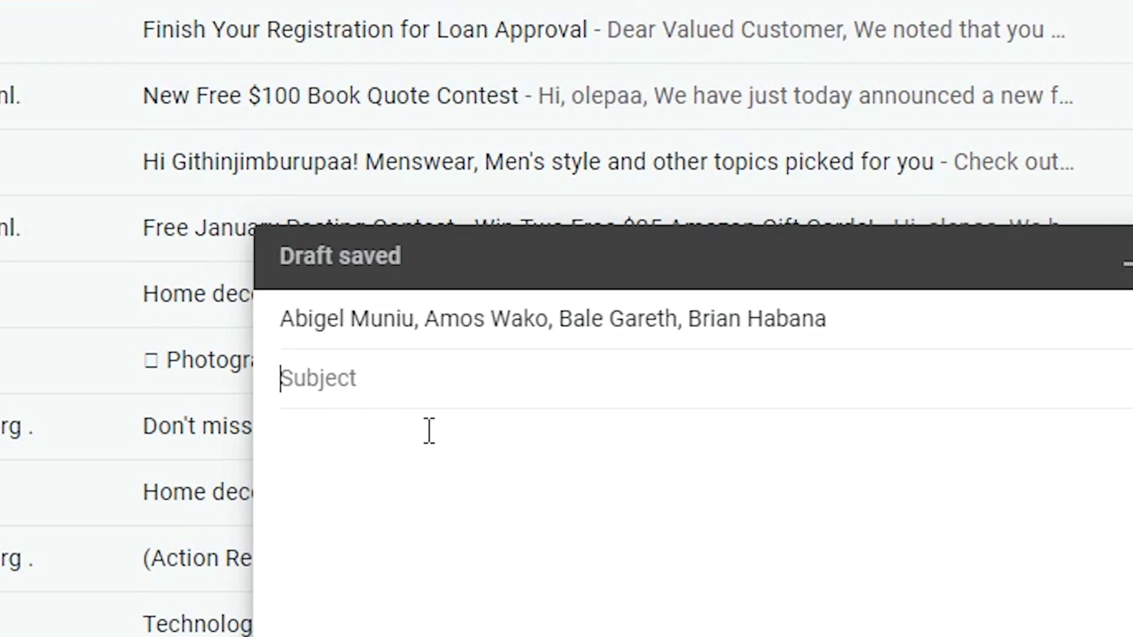
{"action": "left_click", "coordinate": [366, 531]}
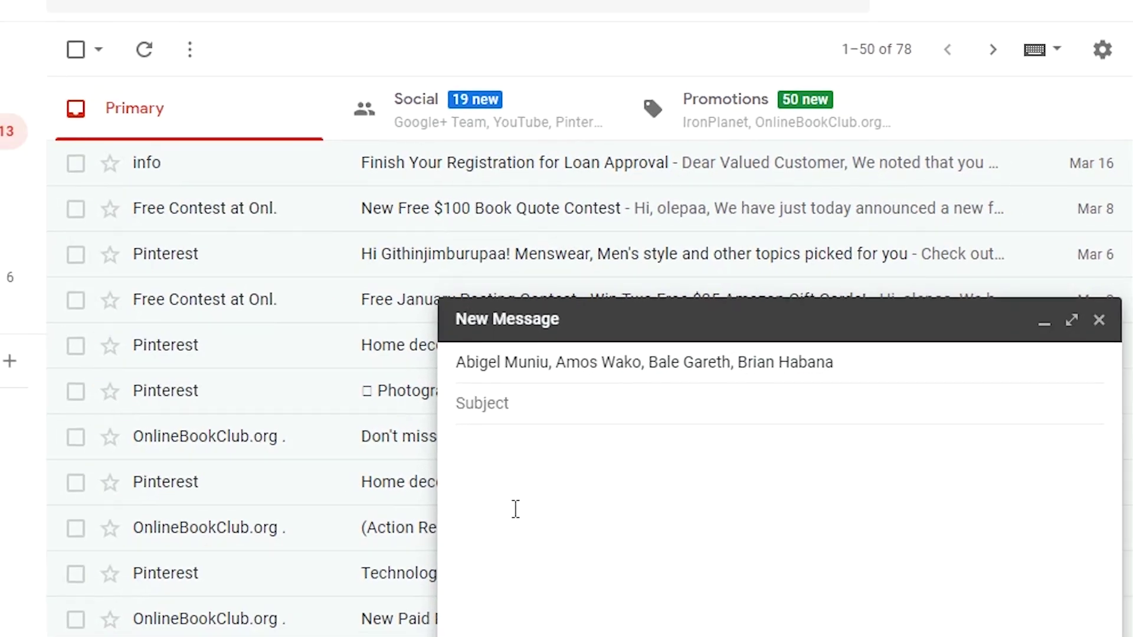